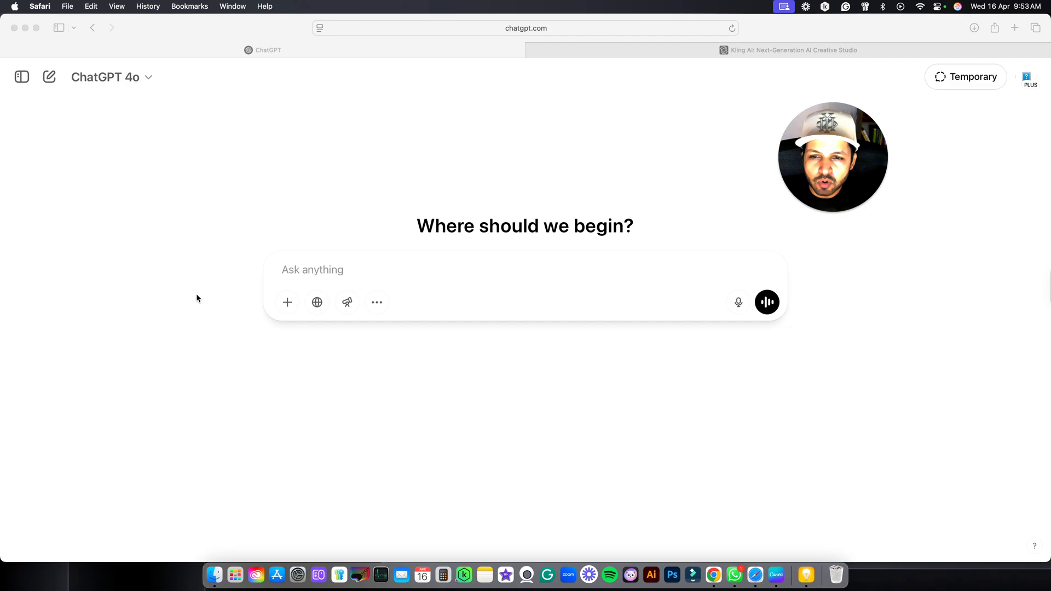
# Attach the WhatsApp selfie JPEG of the man in a red cap from the computer.
pyautogui.click(286, 304)
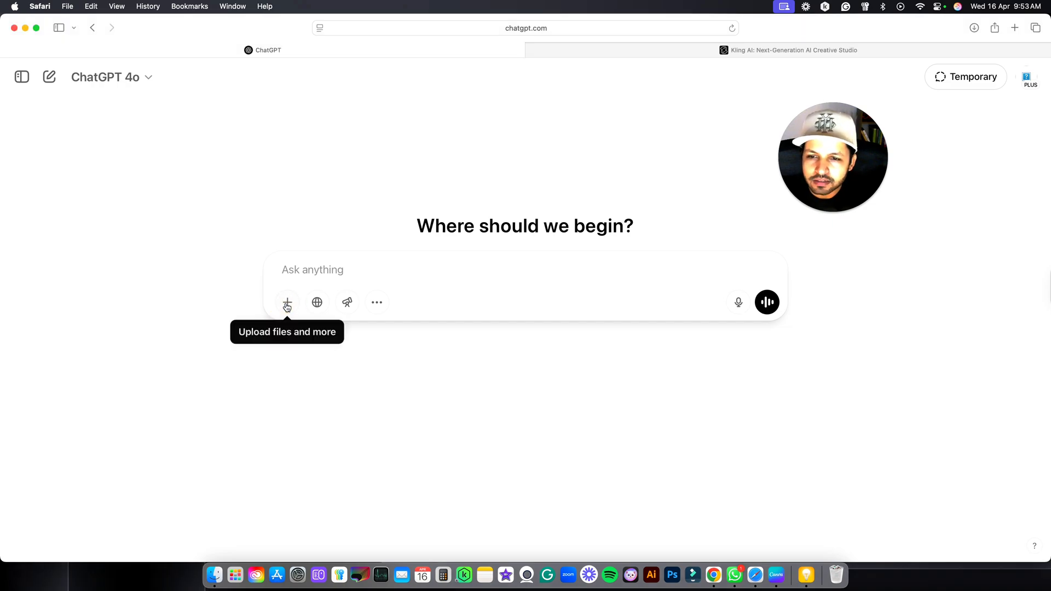
pyautogui.click(286, 304)
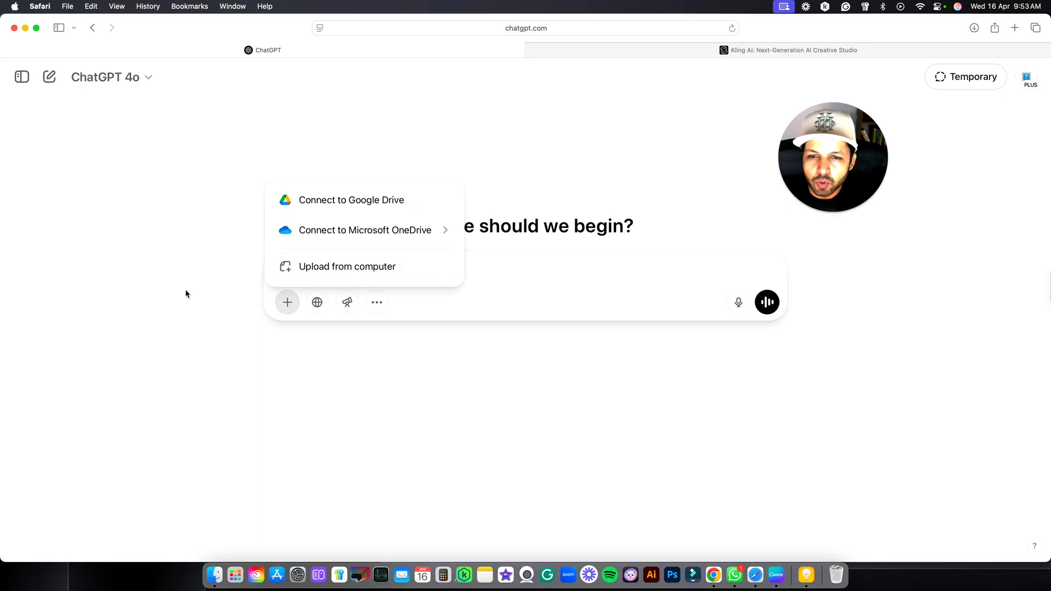
pyautogui.click(317, 269)
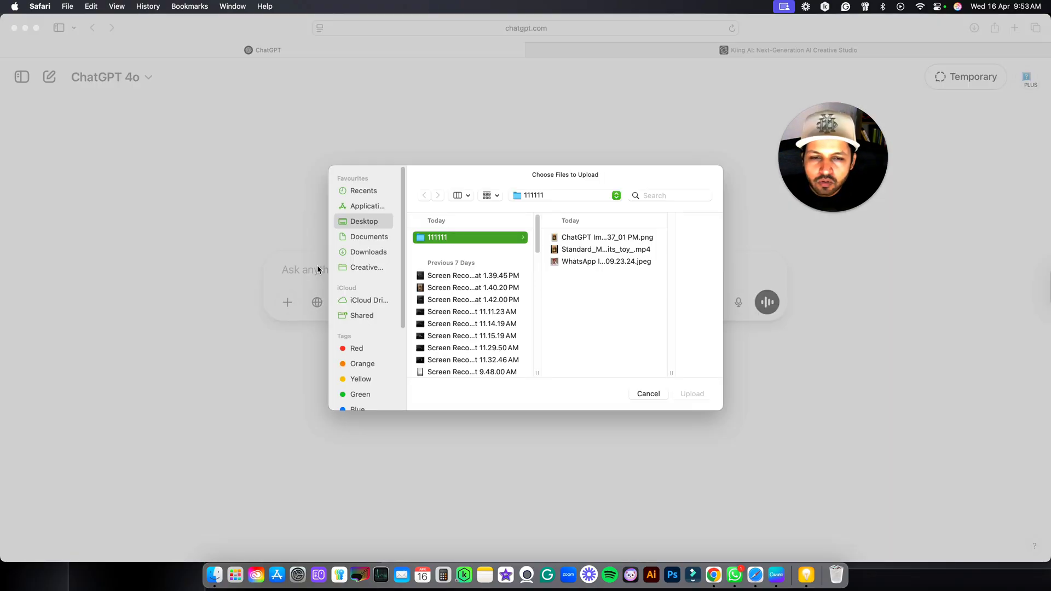
pyautogui.click(587, 261)
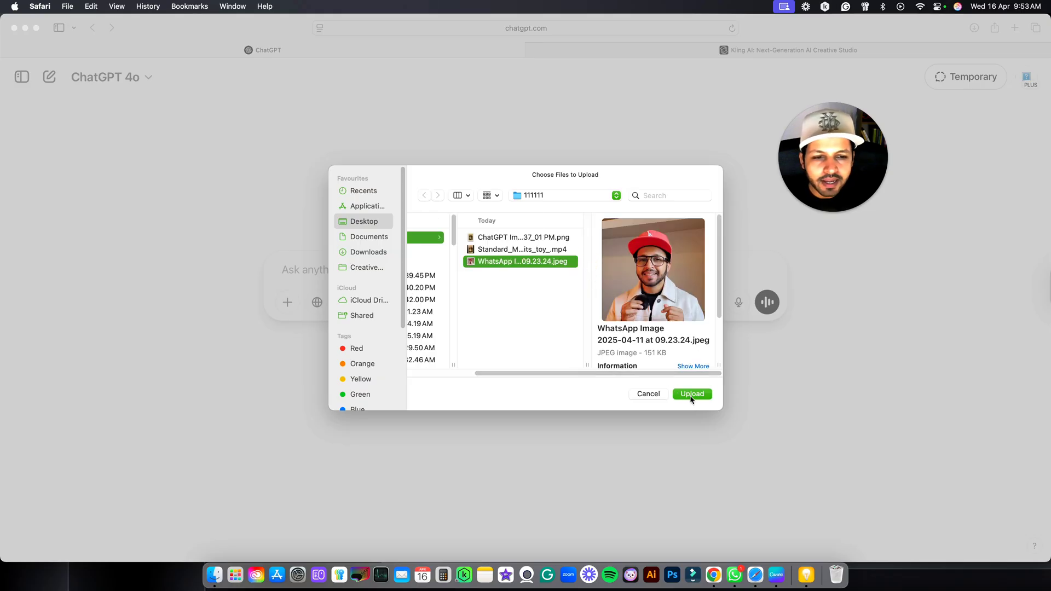
pyautogui.click(691, 395)
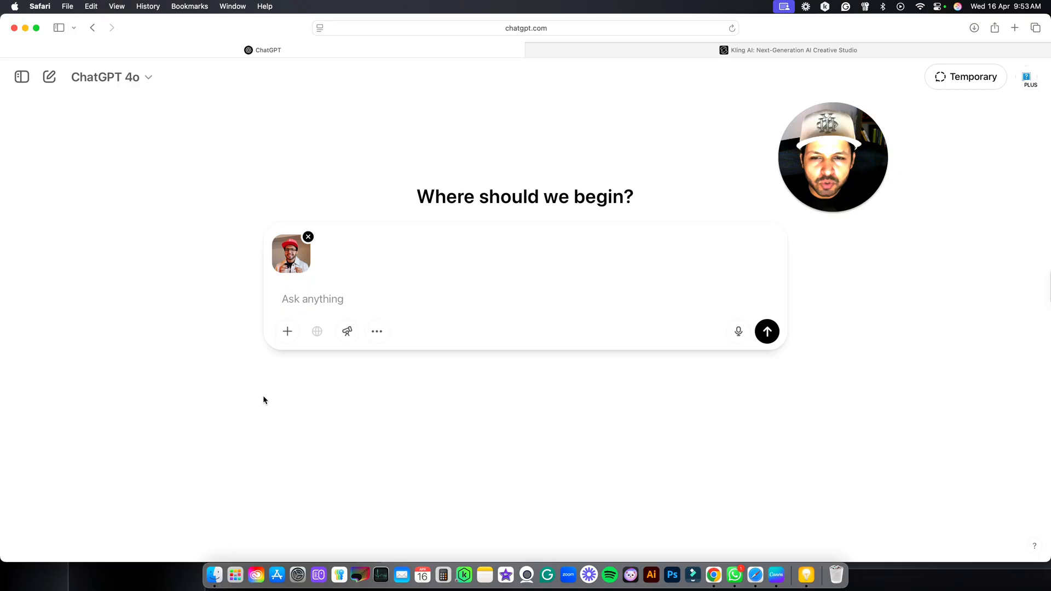
# Paste the action-figure prompt with the photo and send it to generate the TAUSHIK box image.
pyautogui.click(286, 300)
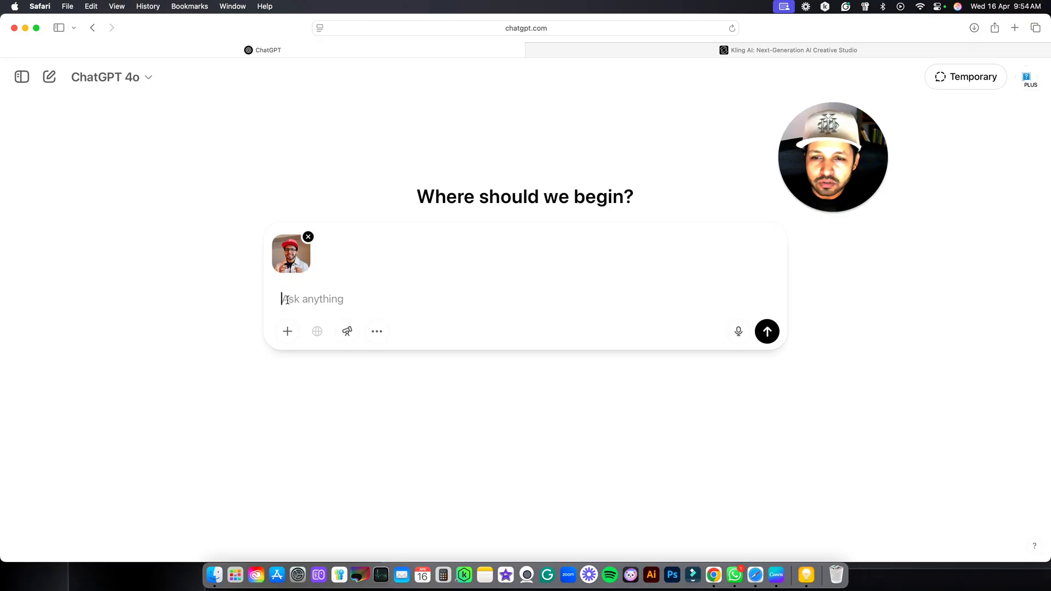
pyautogui.write('Chat GPT (Image)- Create a toy of the person in the photo, let it be an action figure. Next to the figure, there should be only toy equipment like a MacBook m4 pro, Sony FX3, a camera Gimbal, a NY newera cap, sunglasses, headphones, and adidas shoes. Add a hole on the top of the box like an action figure box and write "TAUSHIK" in comic font and underneath it "Graphic Designer" visualize this in a realistic way.')
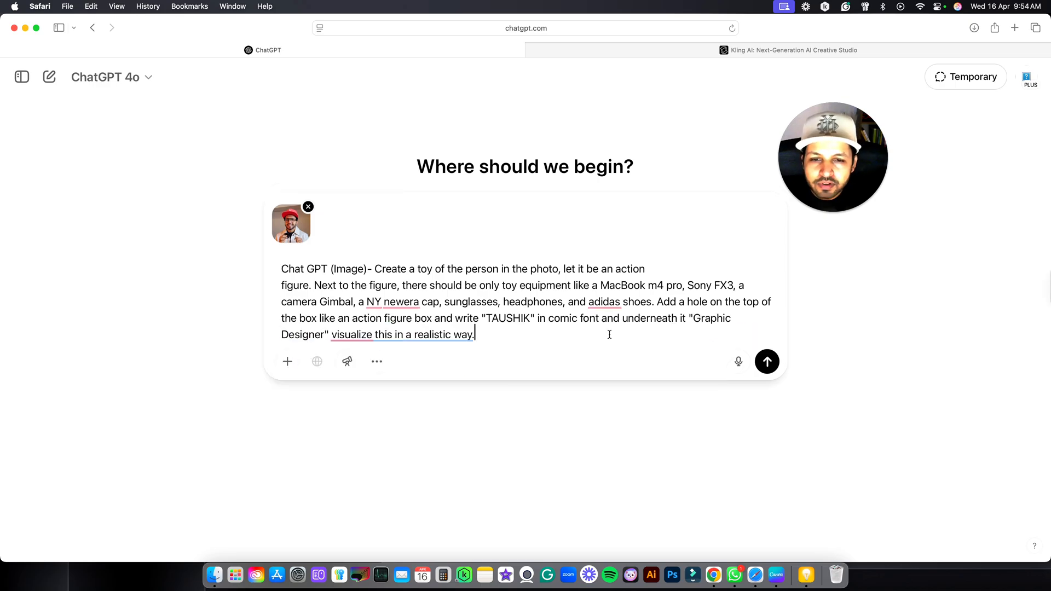
pyautogui.click(770, 361)
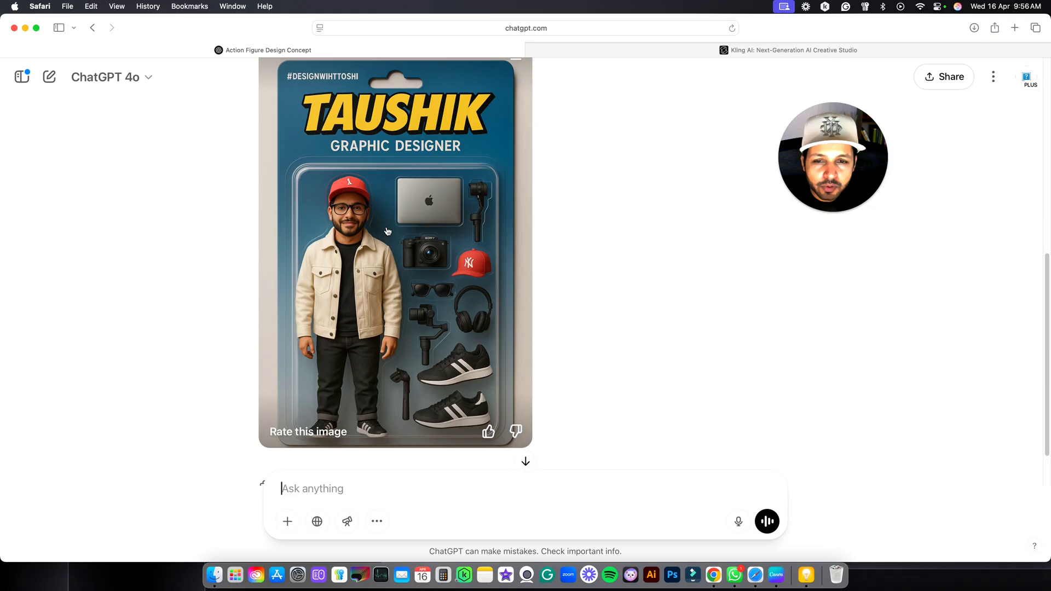
# View the generated TAUSHIK action-figure image full size and download it.
pyautogui.click(388, 231)
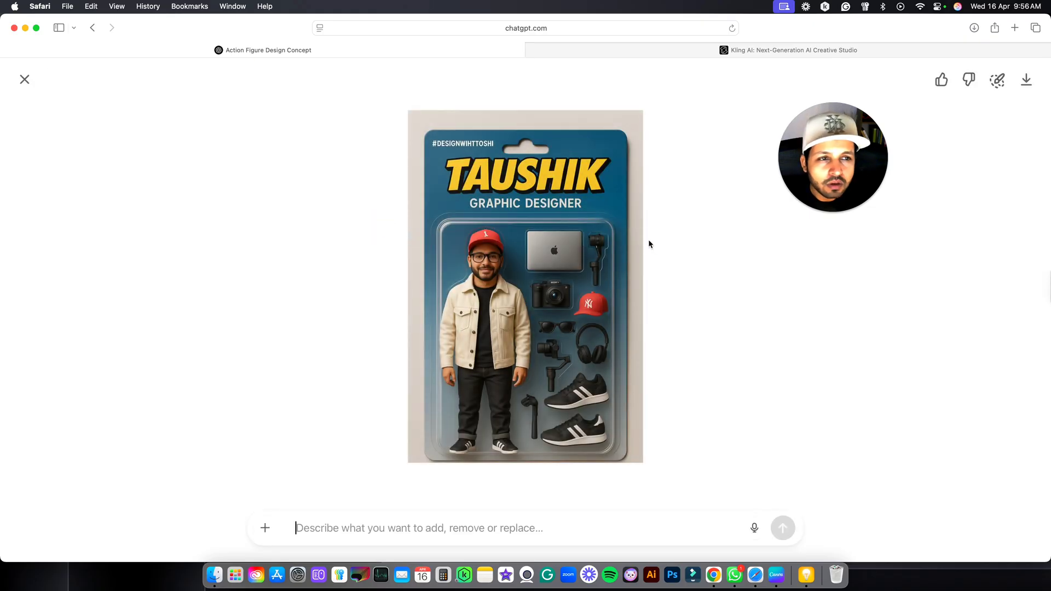
pyautogui.click(1025, 83)
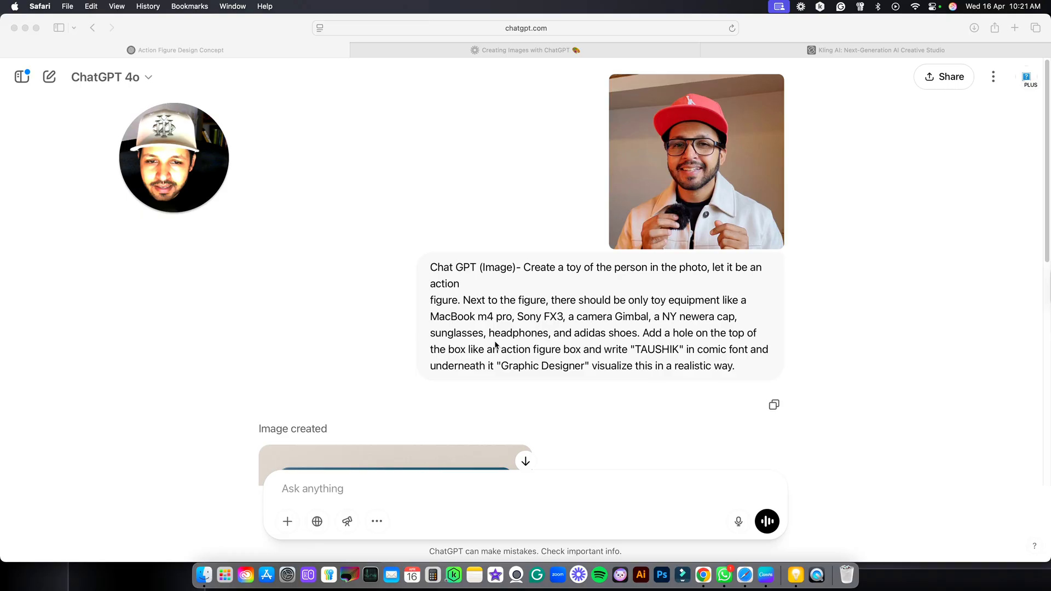
pyautogui.scroll(-5, 496, 345)
pyautogui.scroll(-5, 495, 345)
pyautogui.scroll(-3, 495, 345)
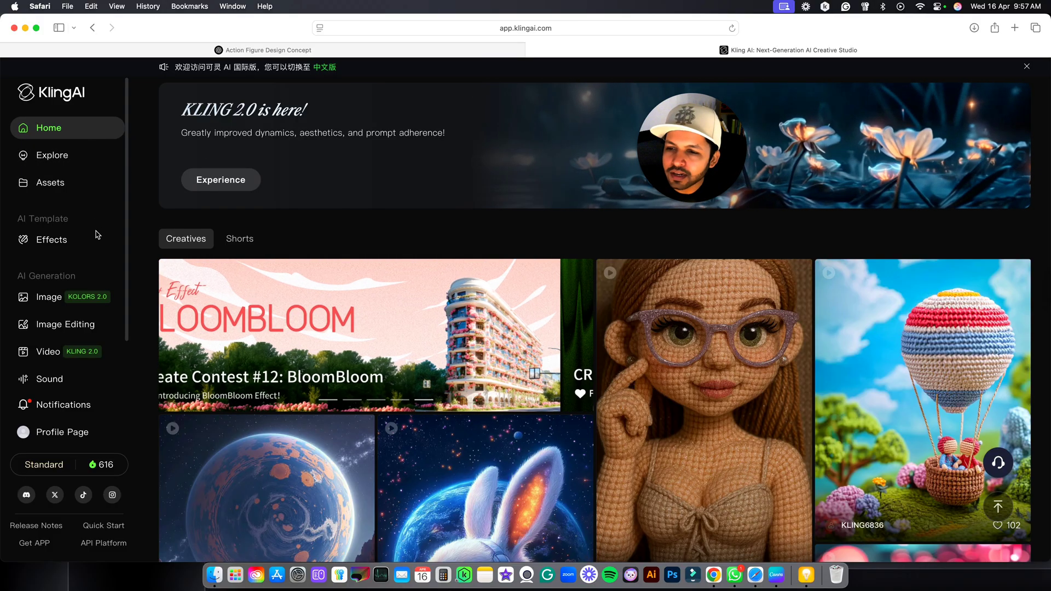
# In the Video workspace's Image to Video mode, upload the ChatGPT PNG from Downloads as start frame.
pyautogui.click(66, 353)
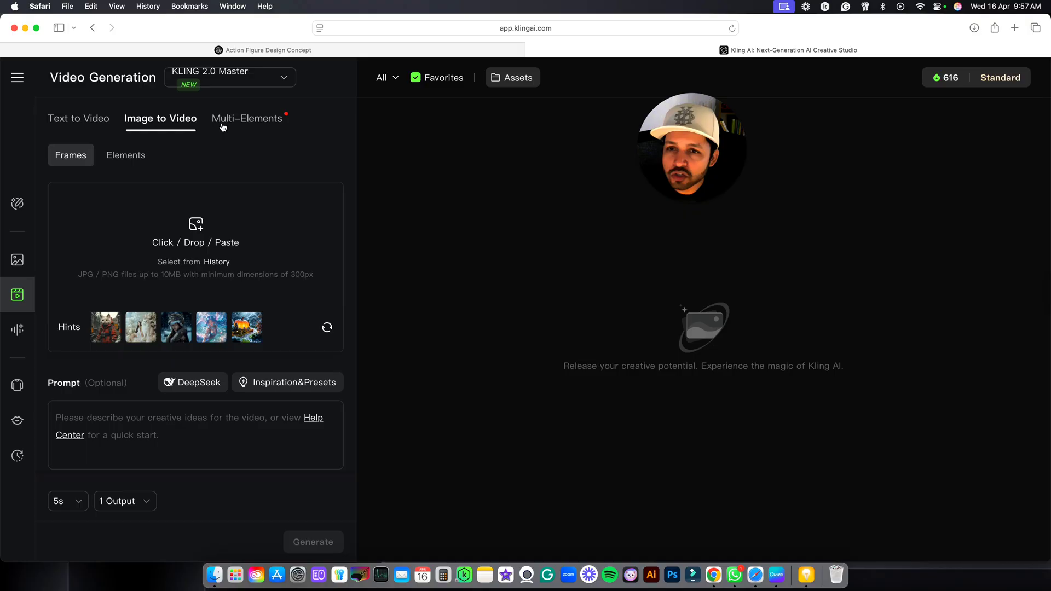
pyautogui.click(246, 119)
pyautogui.click(160, 118)
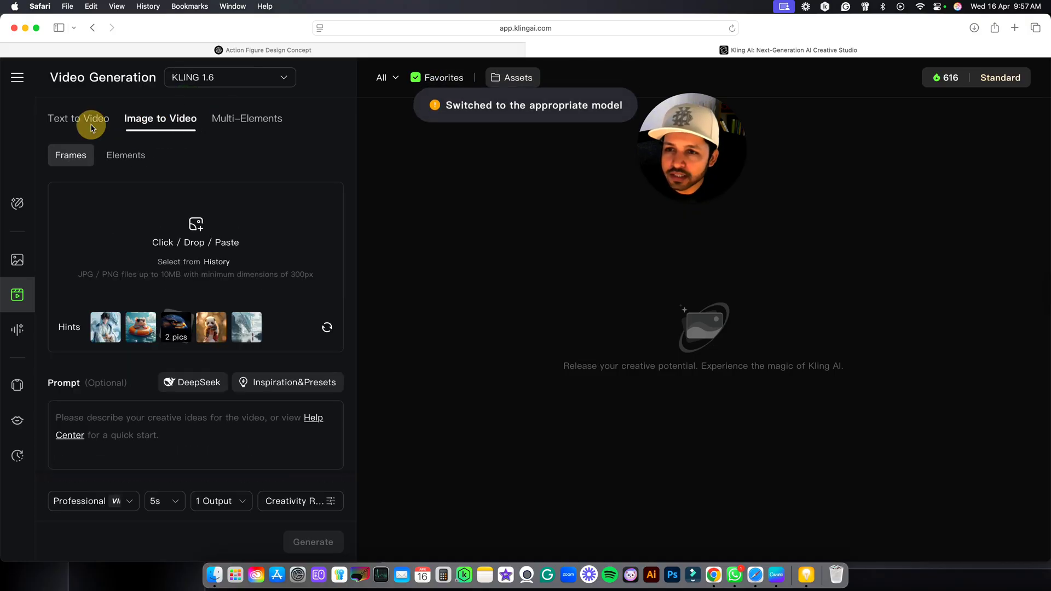
pyautogui.click(78, 119)
pyautogui.click(160, 119)
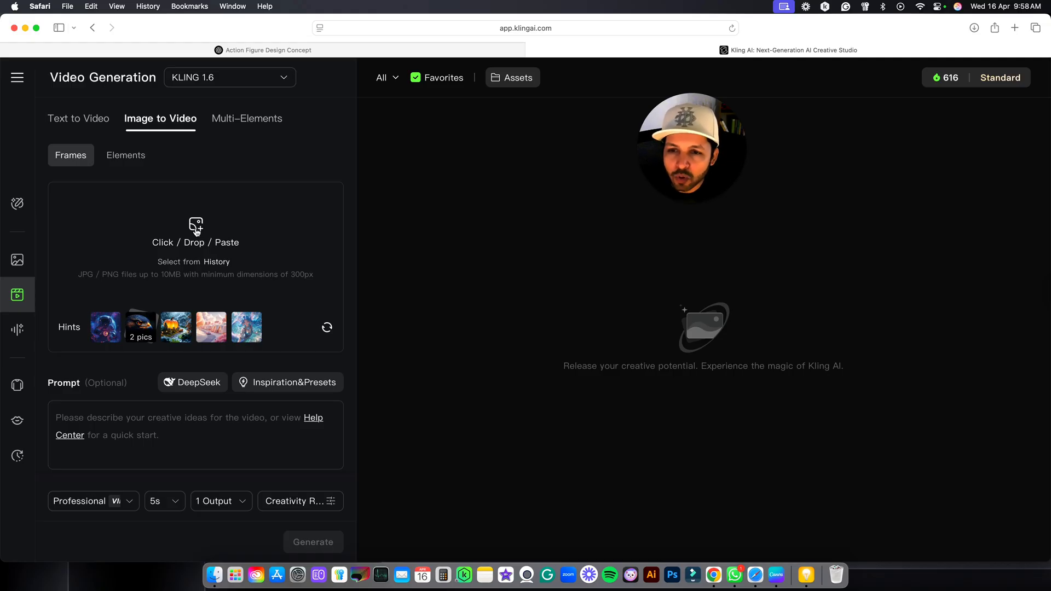
pyautogui.click(196, 225)
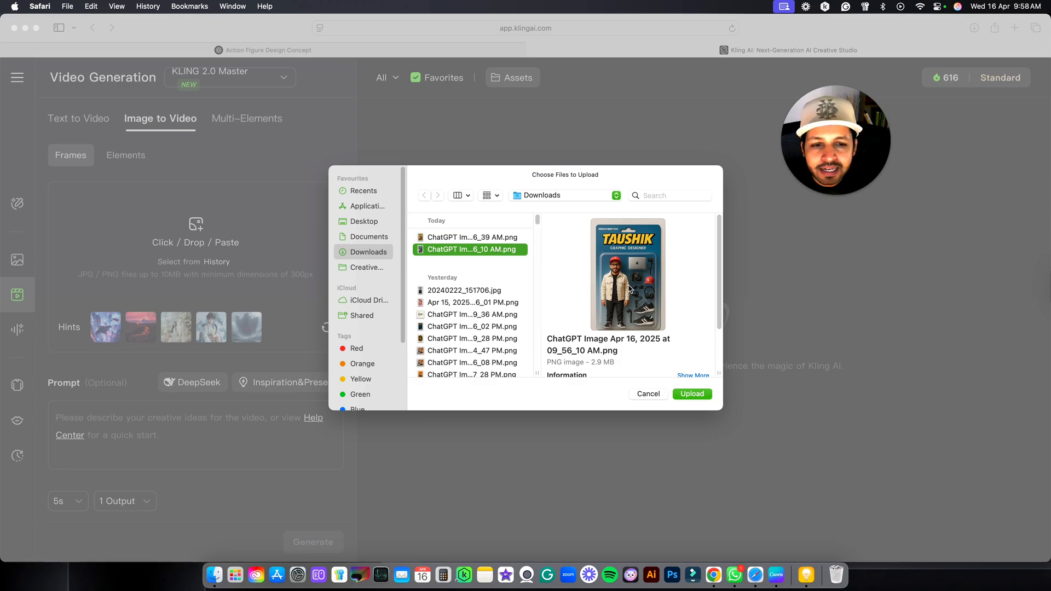
pyautogui.click(692, 394)
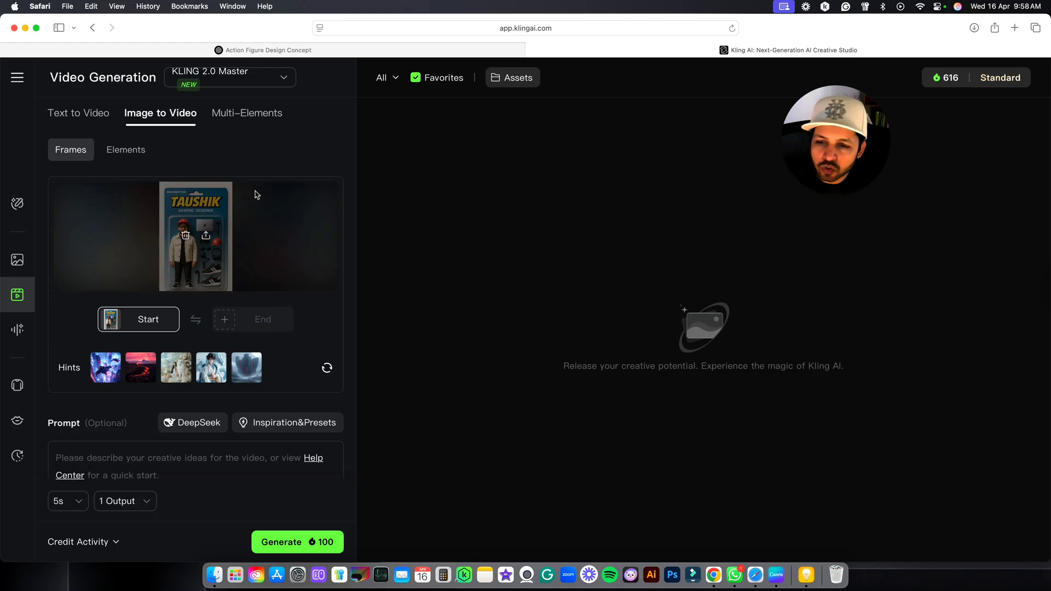
pyautogui.scroll(-3, 255, 195)
pyautogui.scroll(-1, 255, 195)
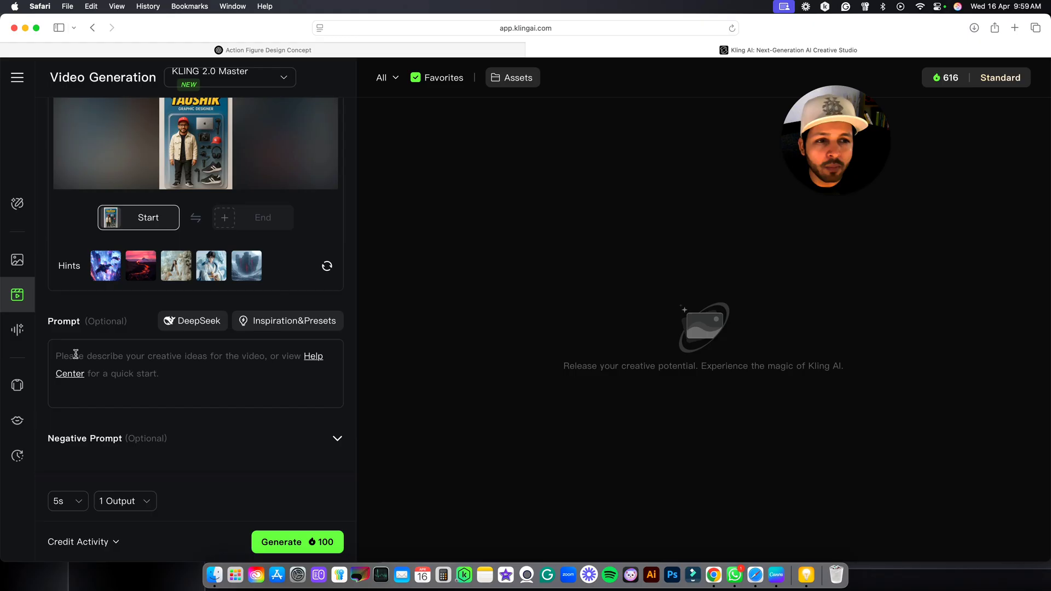
# Paste the walking-figure prompt, set duration to 10s and generate the video.
pyautogui.click(75, 355)
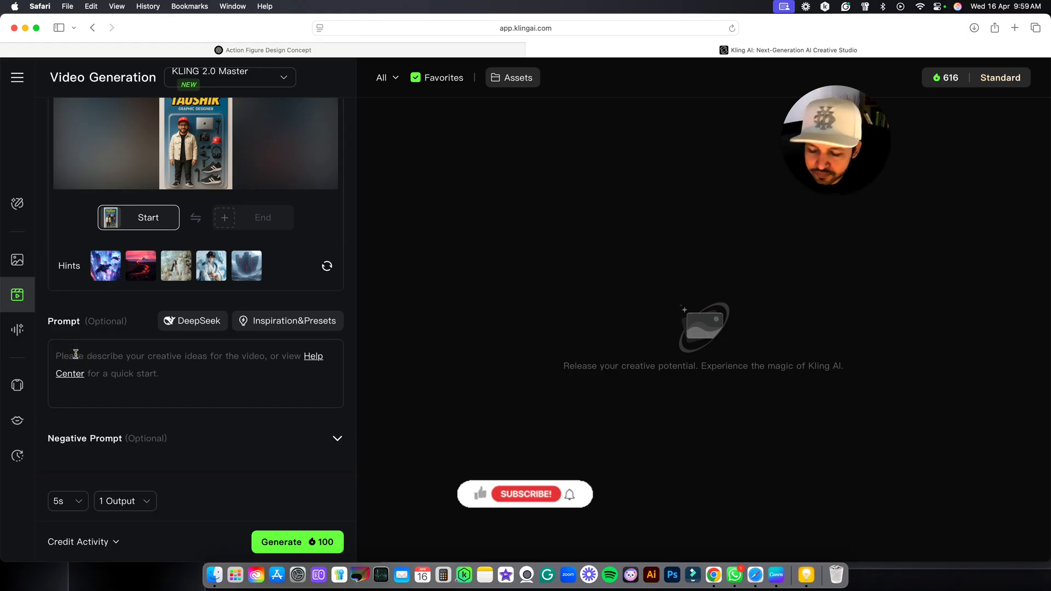
pyautogui.write('The figure steps out of its toy packaging and begins walking forward. As he continues to walk, the camera gradually zooms out in sync with his movement.')
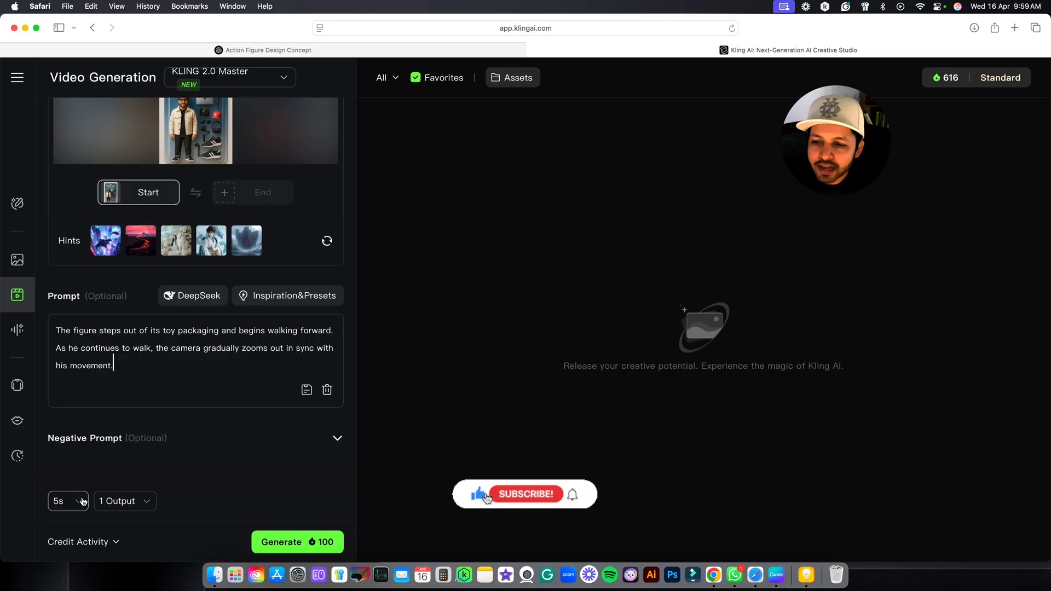
pyautogui.click(67, 501)
pyautogui.click(74, 470)
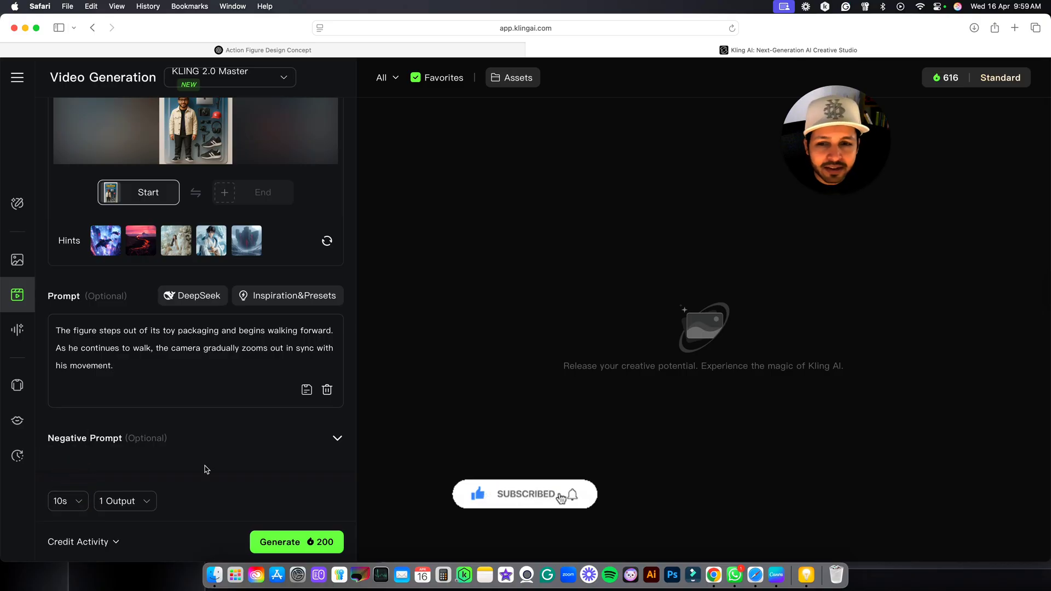
pyautogui.click(301, 545)
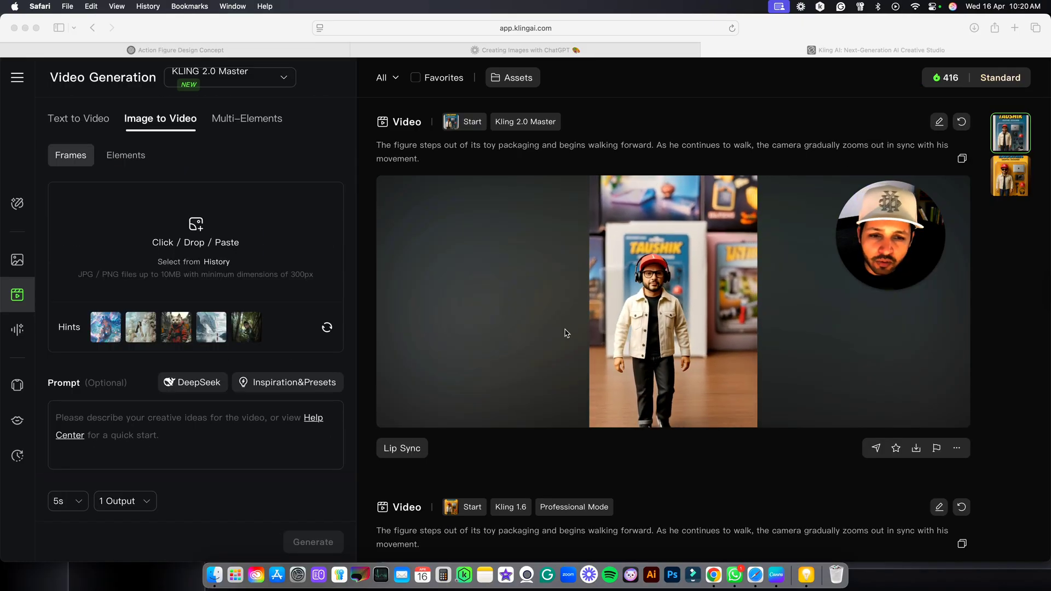
# Replay the finished walking-figure video, view it in detail and download it.
pyautogui.click(565, 333)
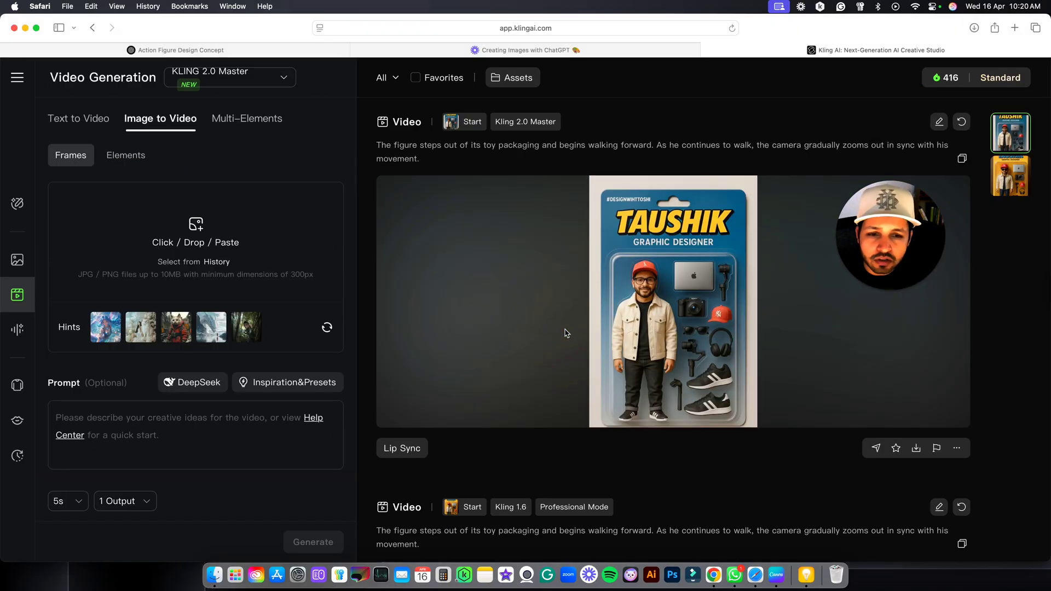
pyautogui.click(415, 417)
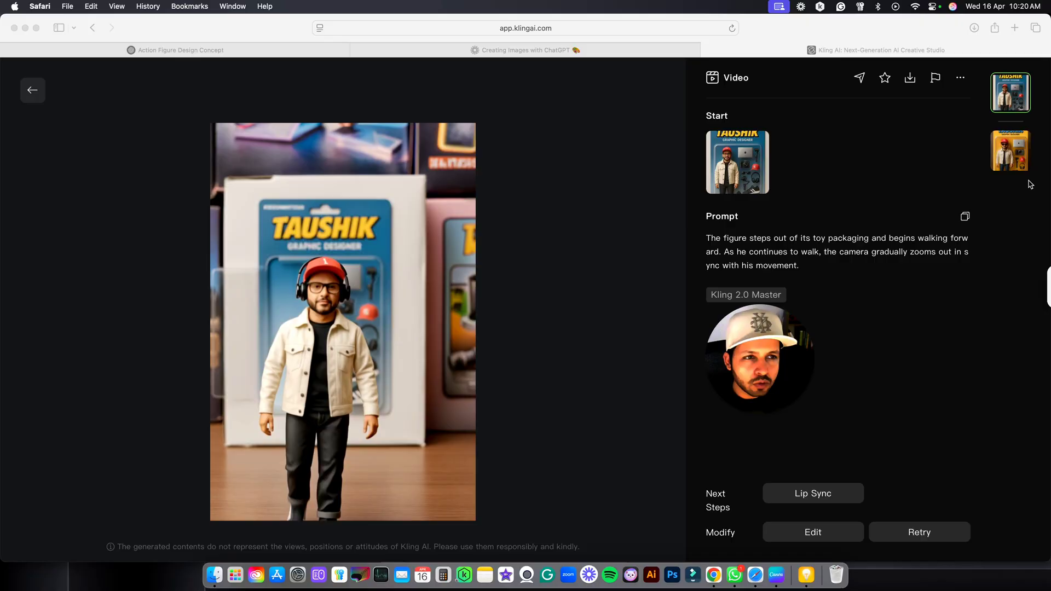
pyautogui.click(910, 79)
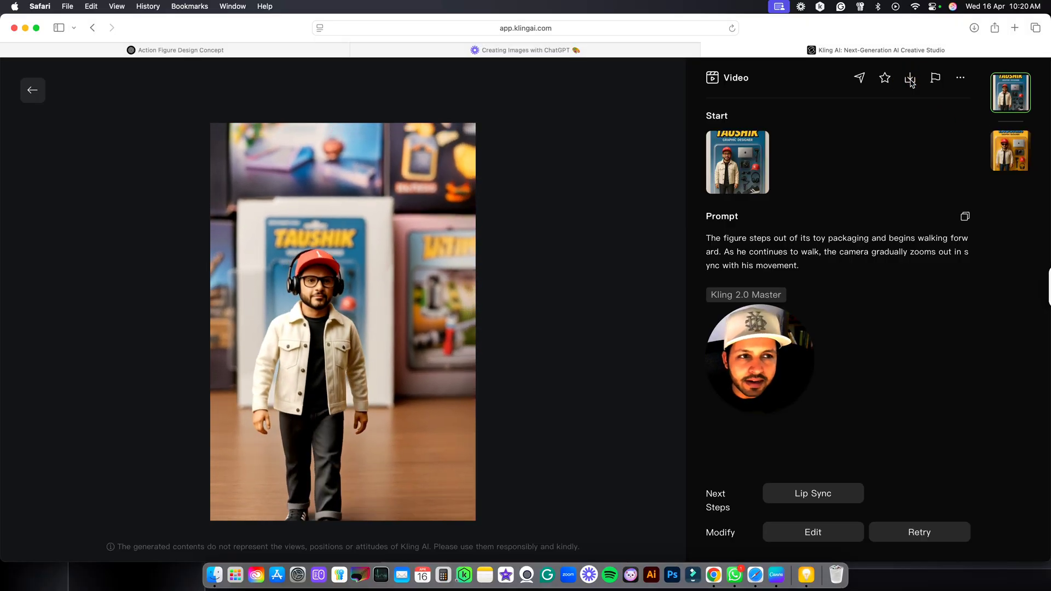
pyautogui.click(909, 80)
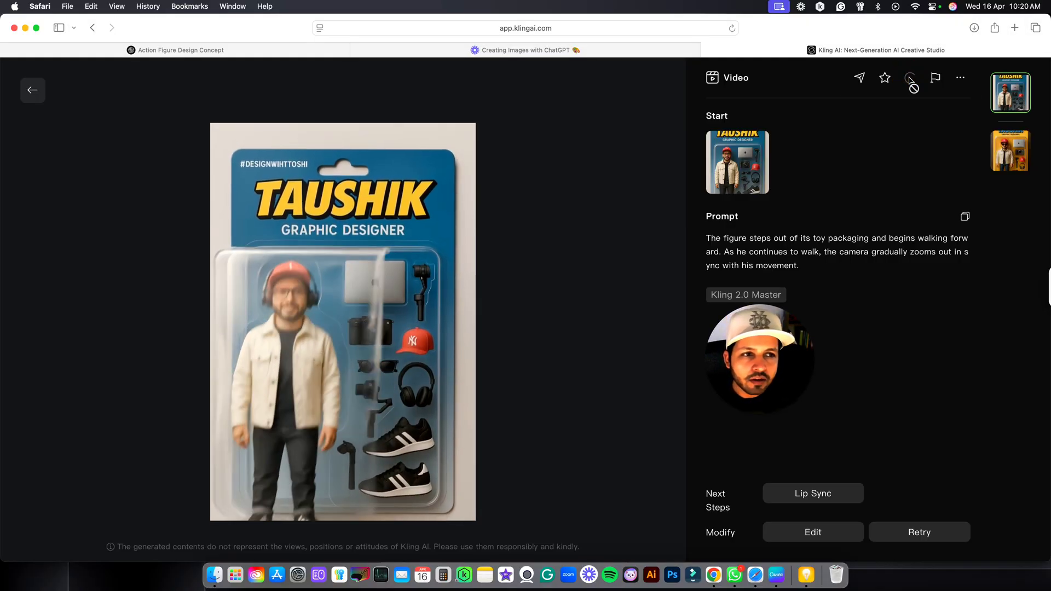